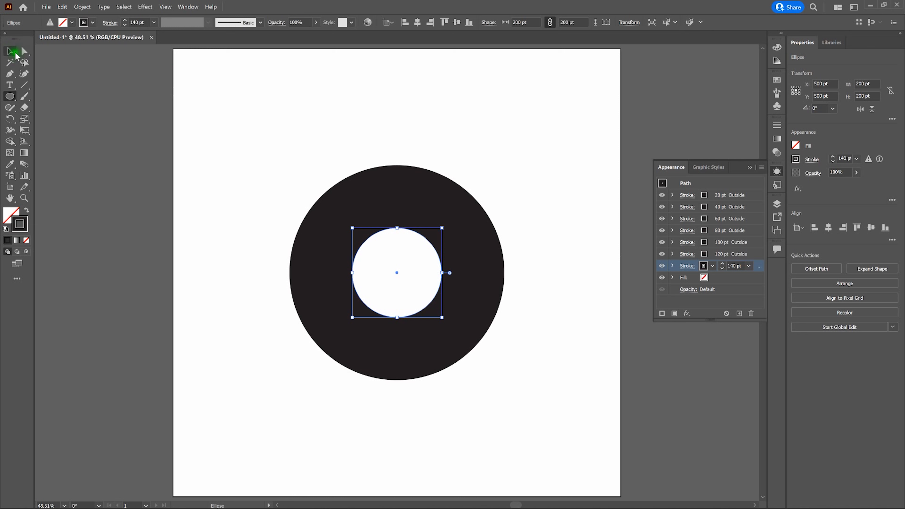
# Select the black ring and colour its 20 pt outside stroke red.
pyautogui.click(197, 103)
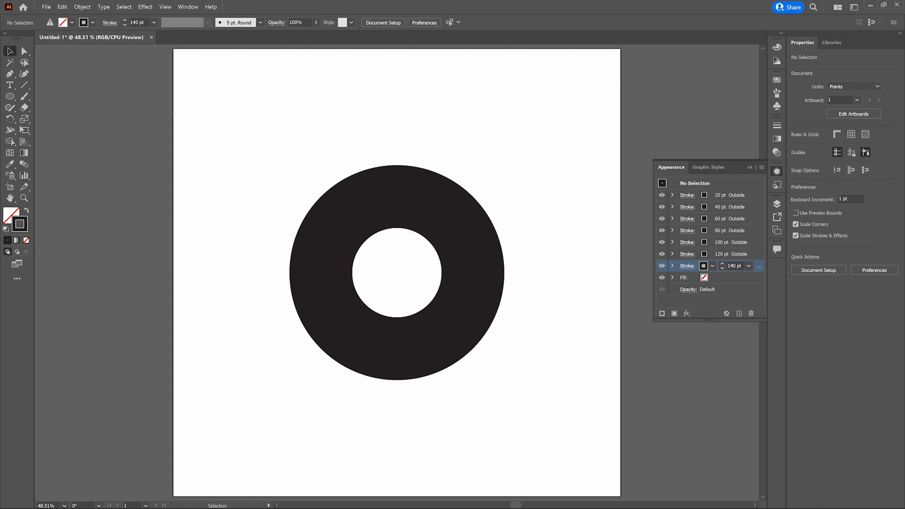
pyautogui.click(253, 147)
pyautogui.click(335, 229)
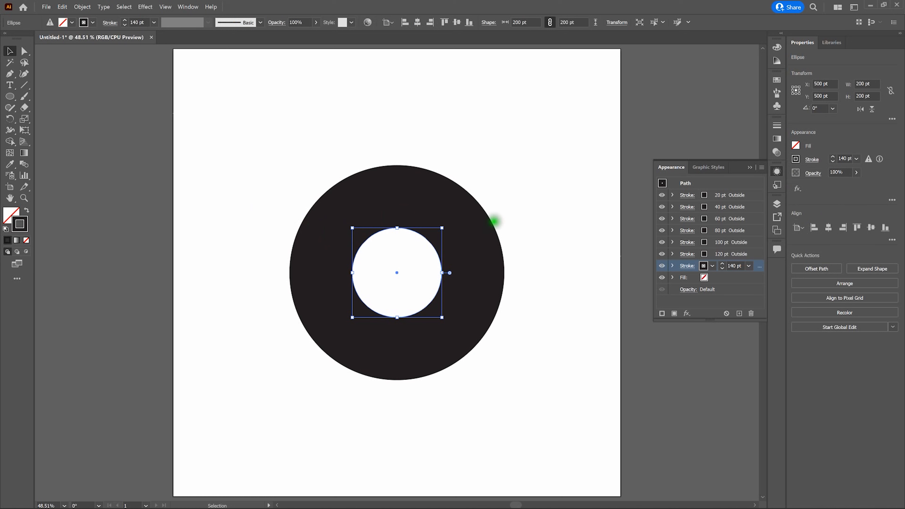
pyautogui.click(704, 196)
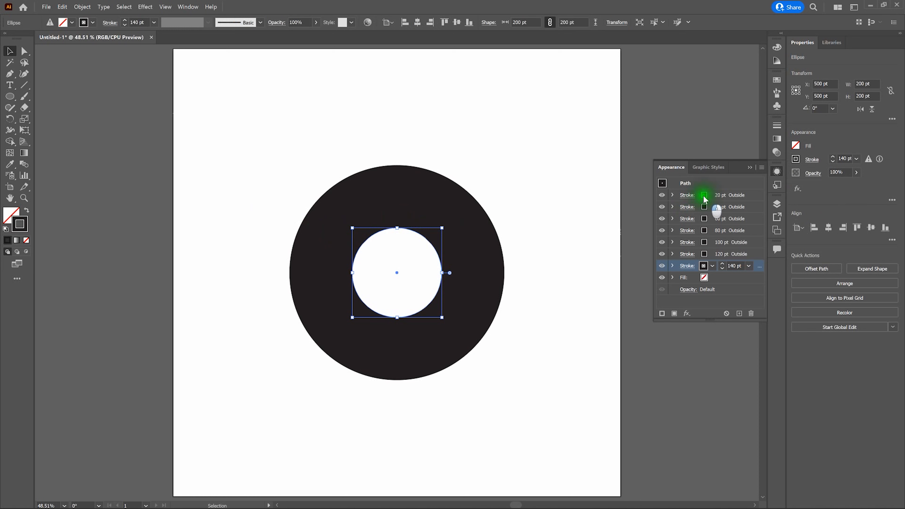
pyautogui.click(704, 196)
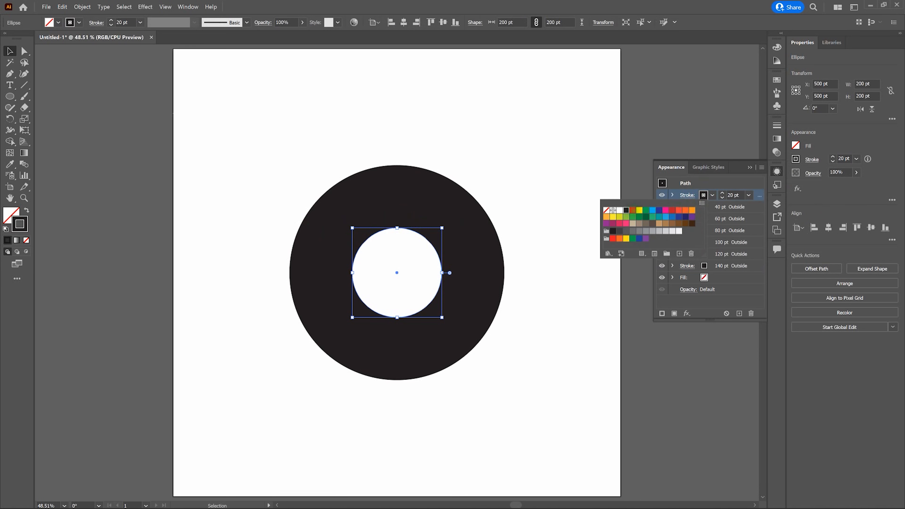
pyautogui.click(633, 210)
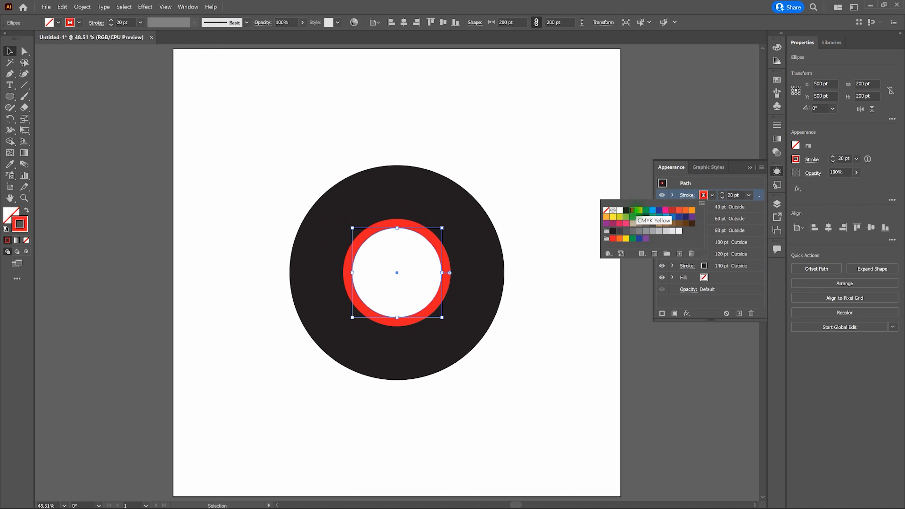
pyautogui.click(734, 211)
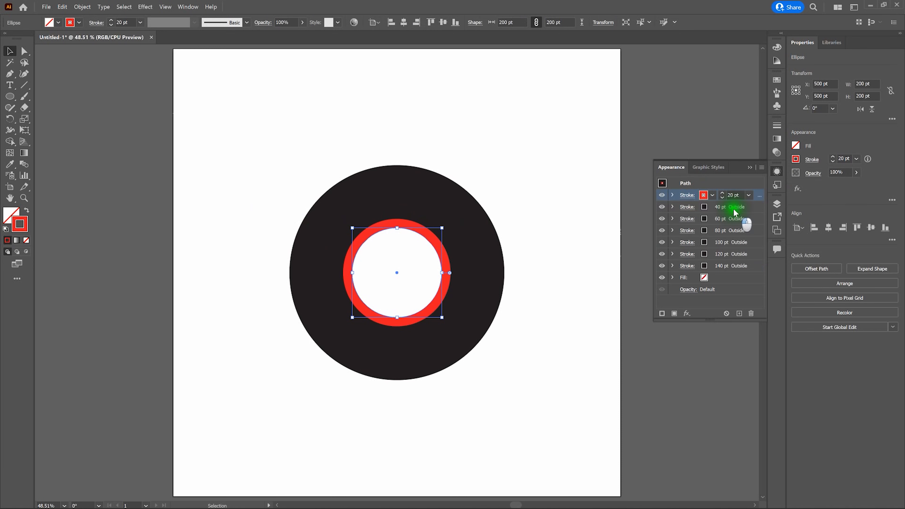
# Colour the circle's 40 pt stroke orange and its 60 pt stroke yellow.
pyautogui.click(705, 208)
pyautogui.click(704, 208)
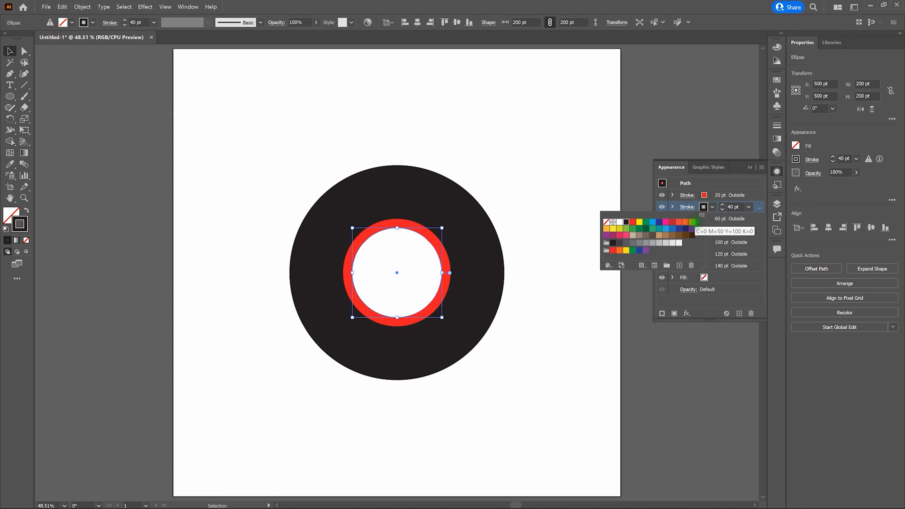
pyautogui.click(686, 222)
pyautogui.click(724, 219)
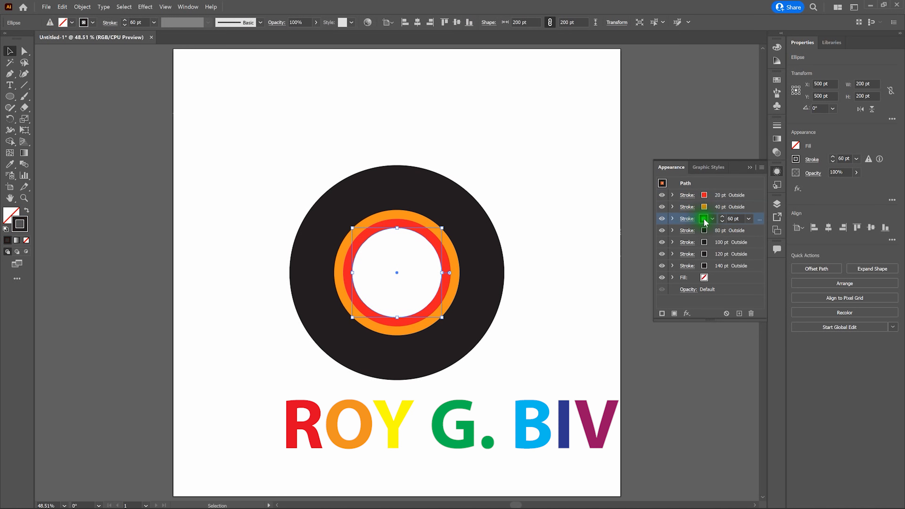
pyautogui.click(704, 220)
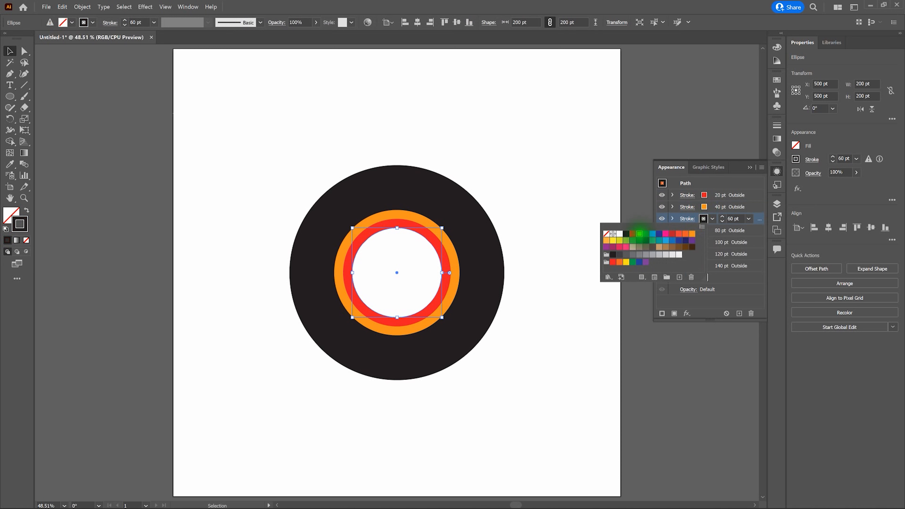
pyautogui.click(613, 240)
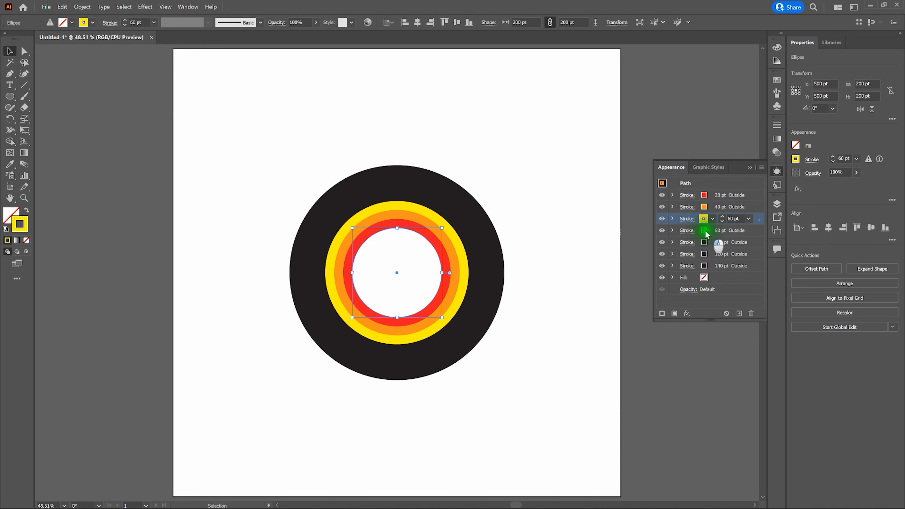
# Colour the circle's 80 pt stroke green and its 100 pt stroke CMYK Cyan.
pyautogui.click(705, 231)
pyautogui.click(704, 230)
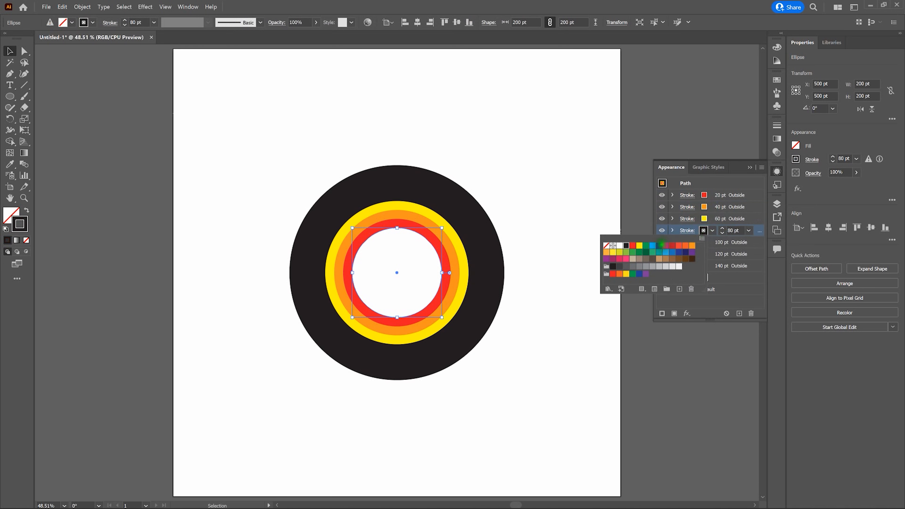
pyautogui.click(646, 246)
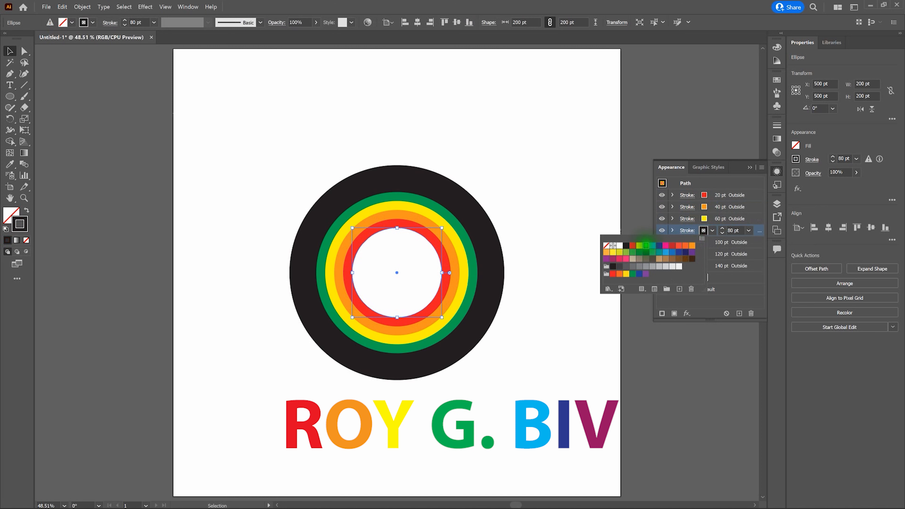
pyautogui.click(733, 247)
pyautogui.click(705, 242)
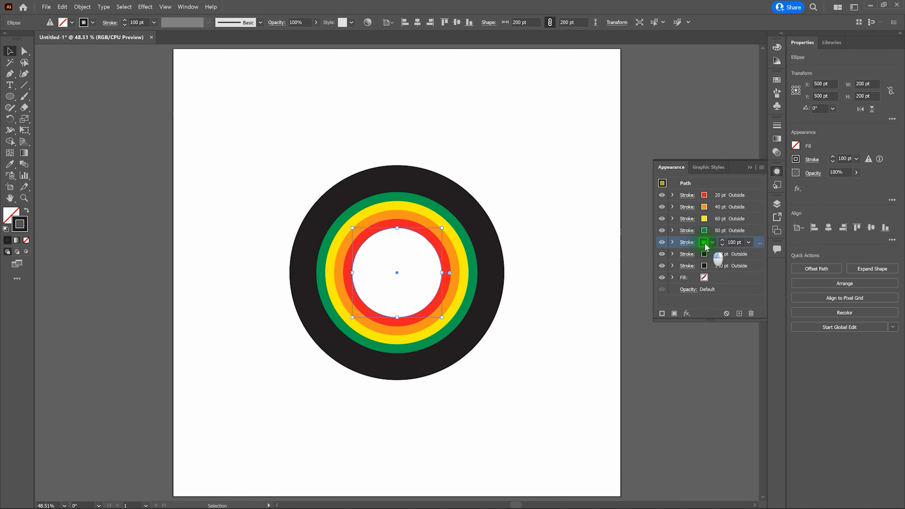
pyautogui.click(705, 244)
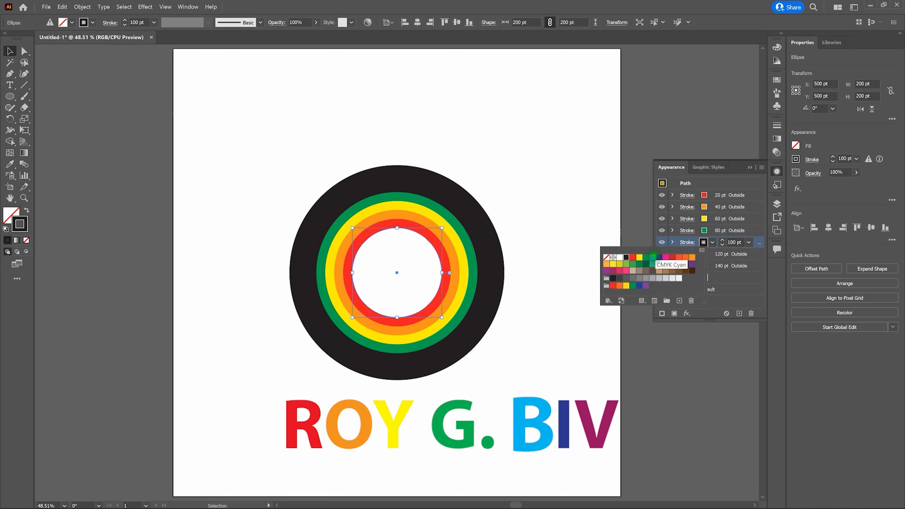
pyautogui.click(653, 256)
pyautogui.click(722, 255)
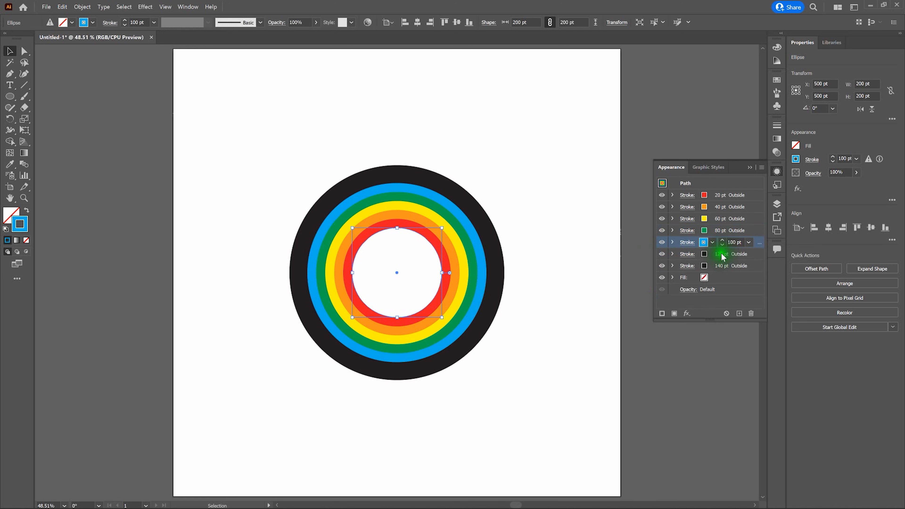
# Colour the 120 pt stroke dark blue and the 140 pt stroke violet (C=35 M=100 Y=35 K=10), leaving the circle deselected.
pyautogui.click(705, 254)
pyautogui.click(705, 254)
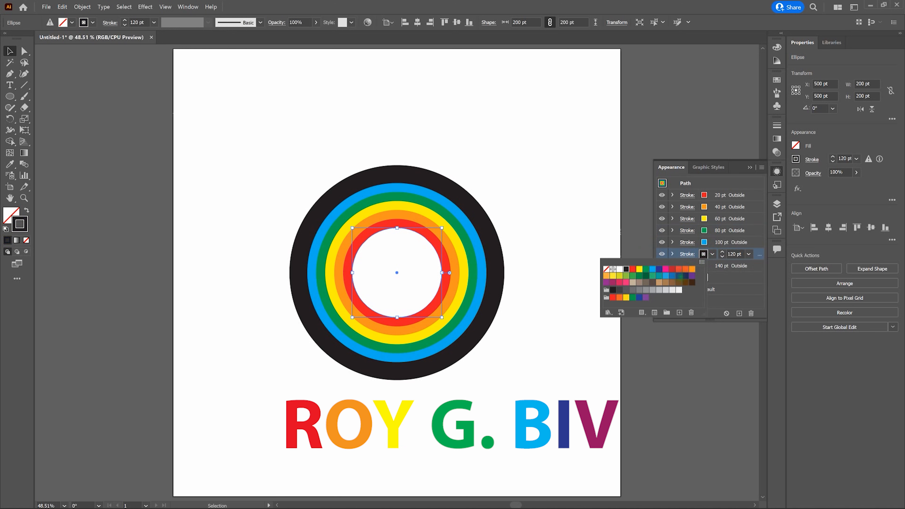
pyautogui.click(679, 276)
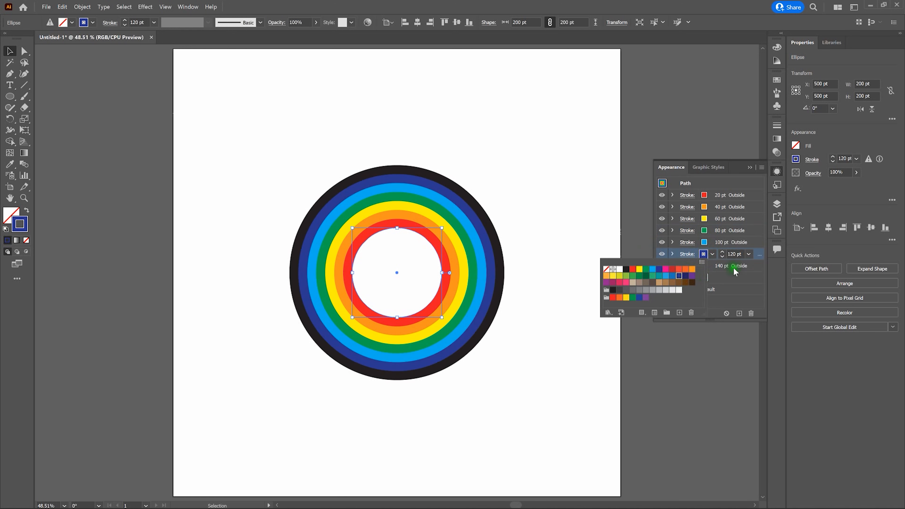
pyautogui.click(735, 271)
pyautogui.click(705, 266)
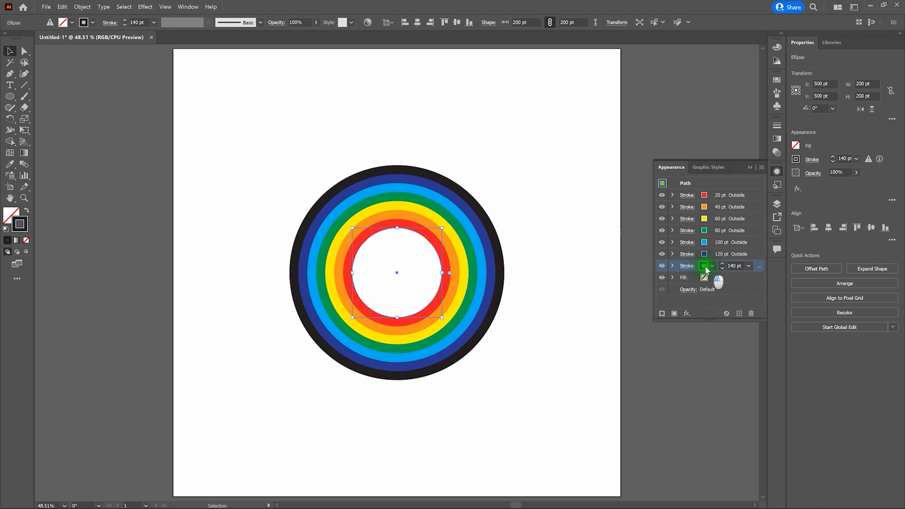
pyautogui.click(706, 267)
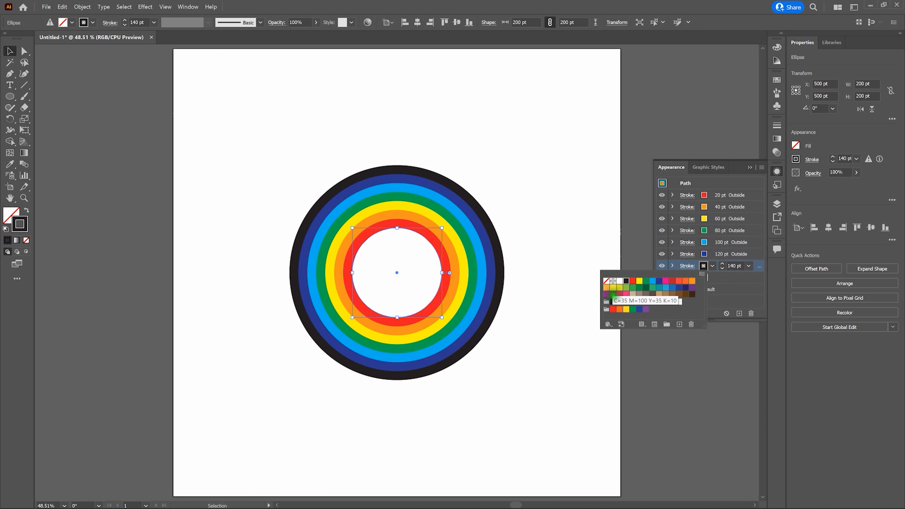
pyautogui.click(613, 294)
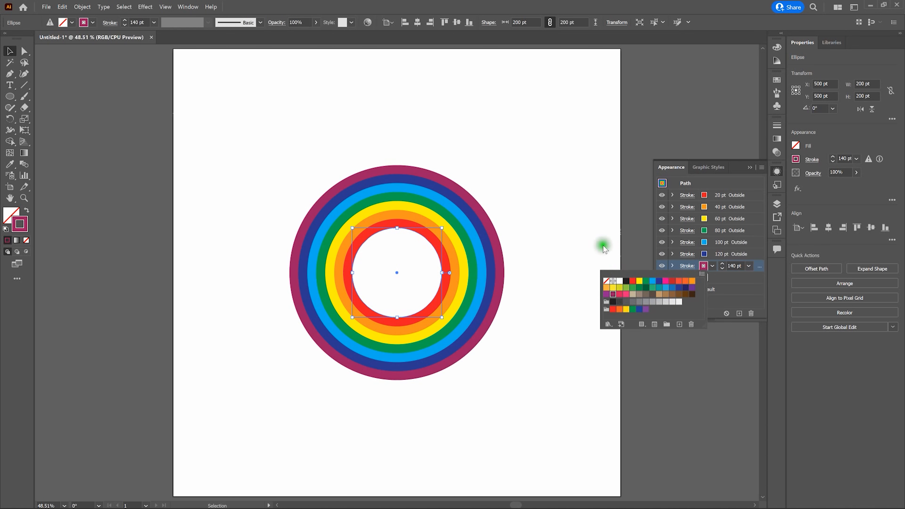
pyautogui.click(594, 229)
pyautogui.click(594, 229)
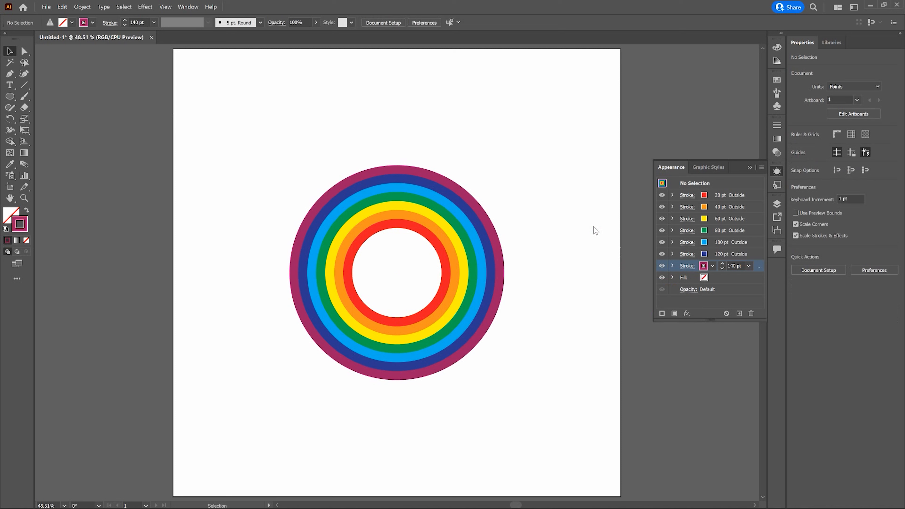
# Select the rainbow circle and expand its appearance into separate ring shapes.
pyautogui.click(547, 228)
pyautogui.click(427, 218)
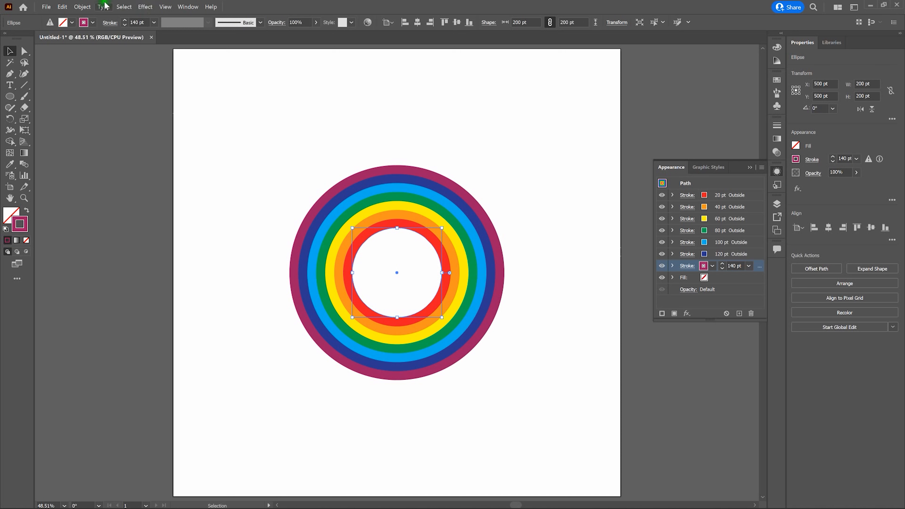
pyautogui.click(84, 7)
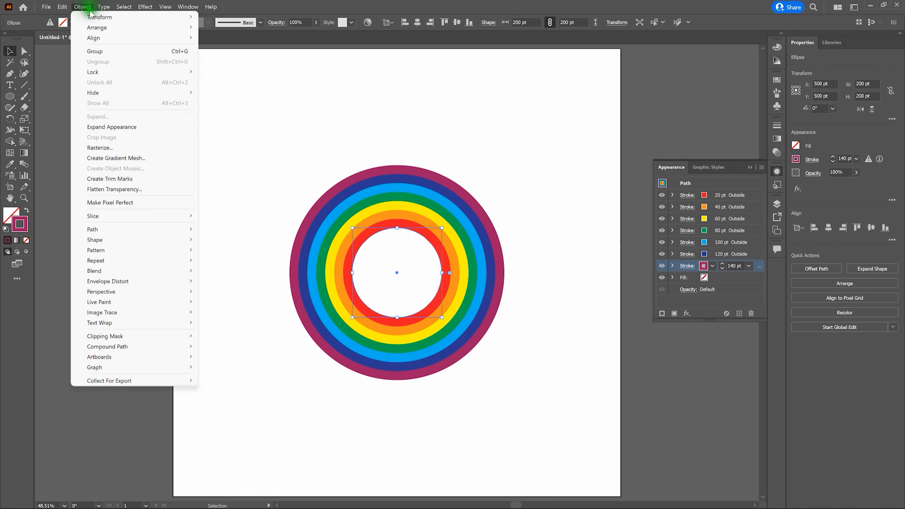
pyautogui.click(126, 128)
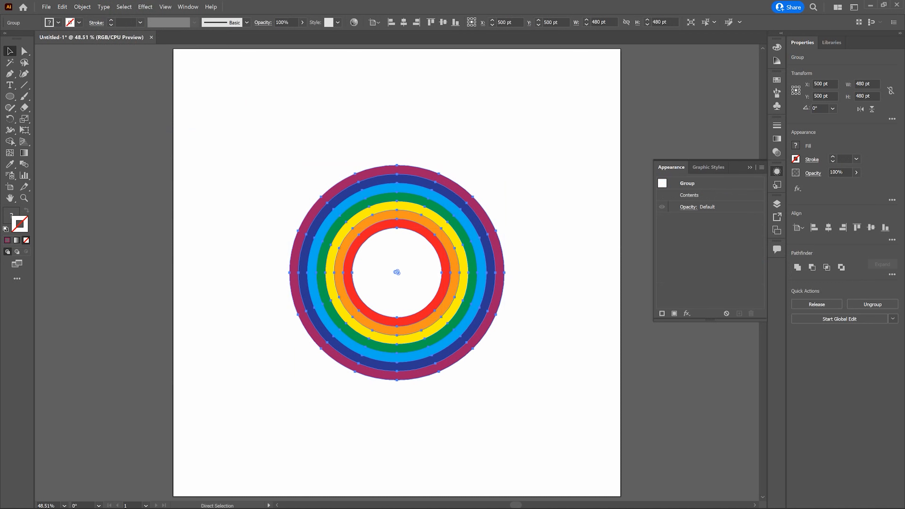
# Check the expanded rings' paths in Outline view, return to the colour preview and clear the selection.
pyautogui.hotkey('ctrl', 'y')
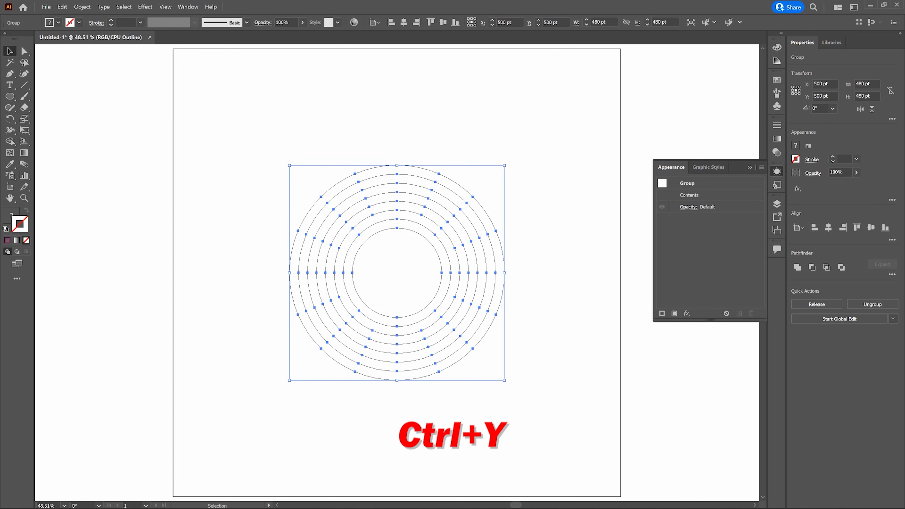
pyautogui.press('a')
pyautogui.hotkey('ctrl', 'y')
pyautogui.press('v')
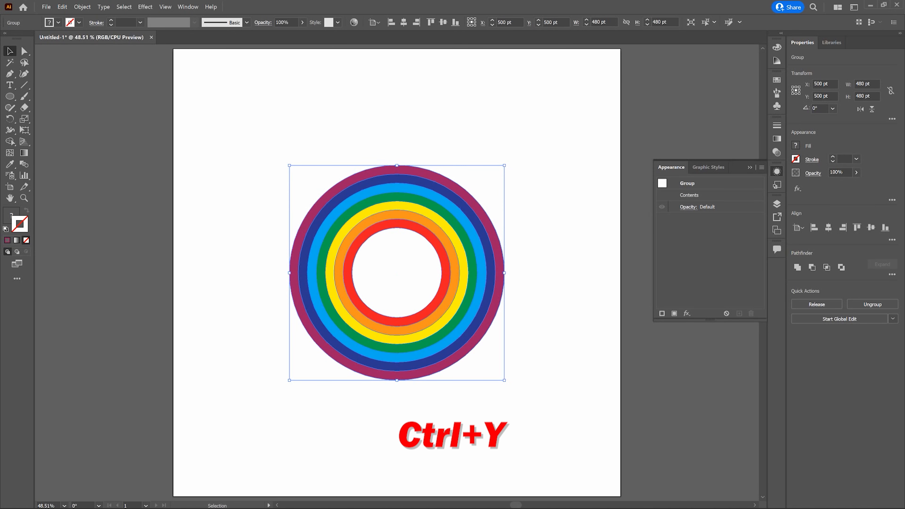
pyautogui.click(221, 149)
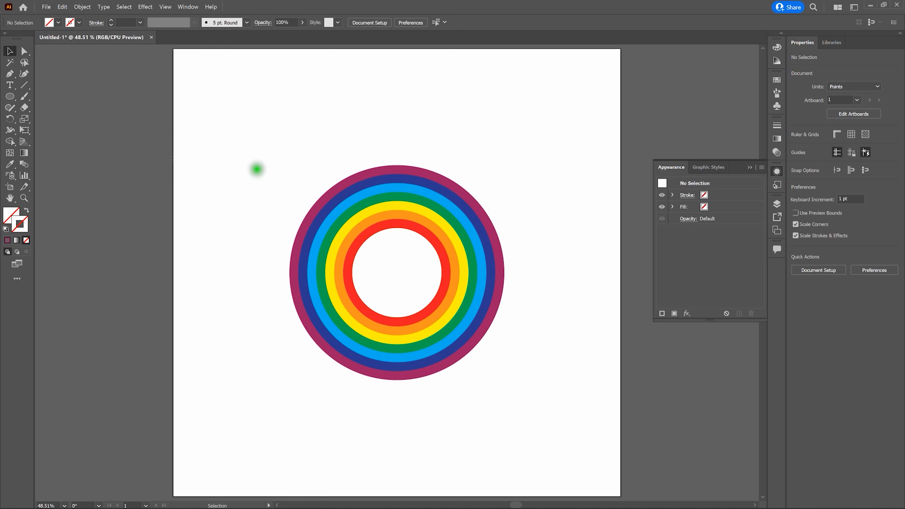
# Draw a rectangle about 753 × 257 pt over the lower half of the rings, with its upper edge through their centre.
pyautogui.click(7, 96)
pyautogui.moveTo(7, 98); pyautogui.dragTo(39, 101)
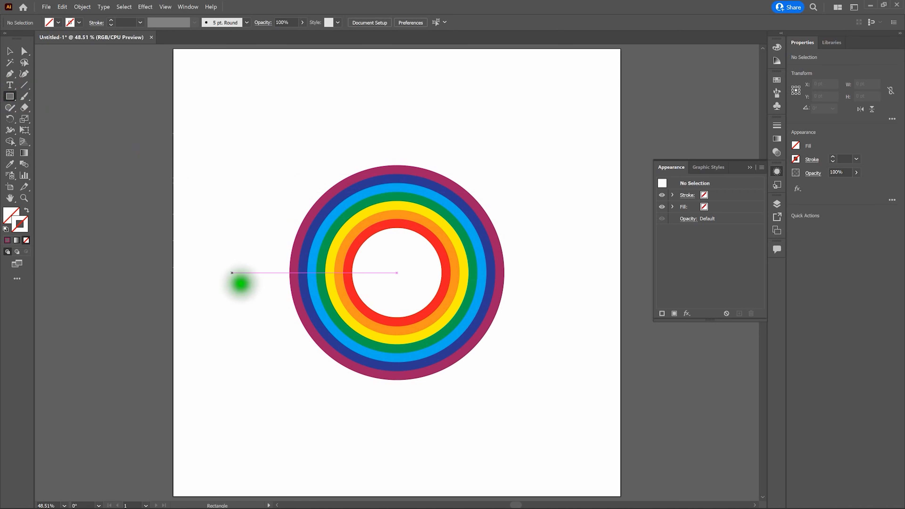
pyautogui.moveTo(232, 273); pyautogui.dragTo(570, 387)
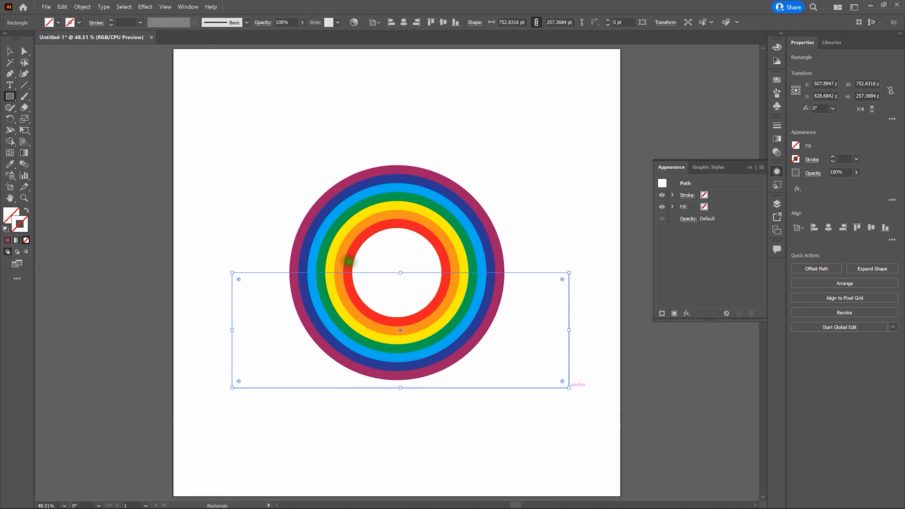
# Select the rings and rectangle together and remove the rings' lower half with the Shape Builder tool.
pyautogui.press('v')
pyautogui.moveTo(209, 116); pyautogui.dragTo(595, 423)
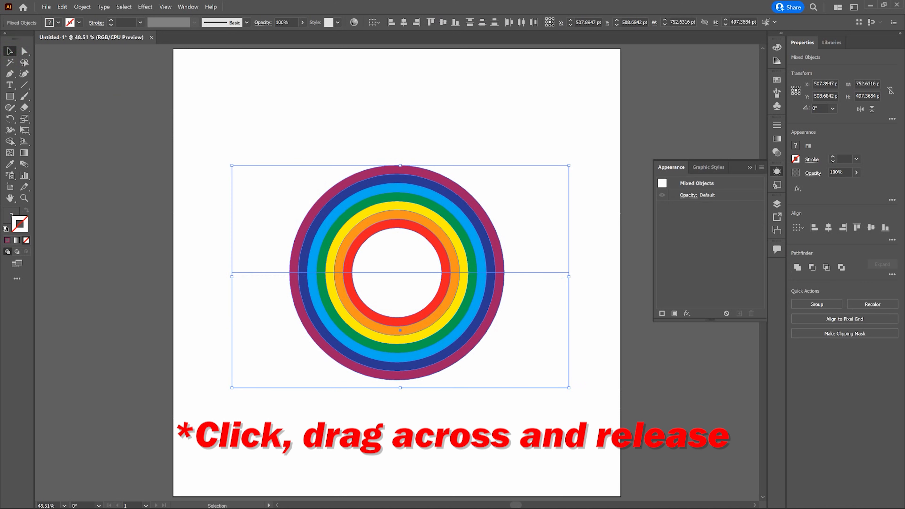
pyautogui.hotkey('shift', 'm')
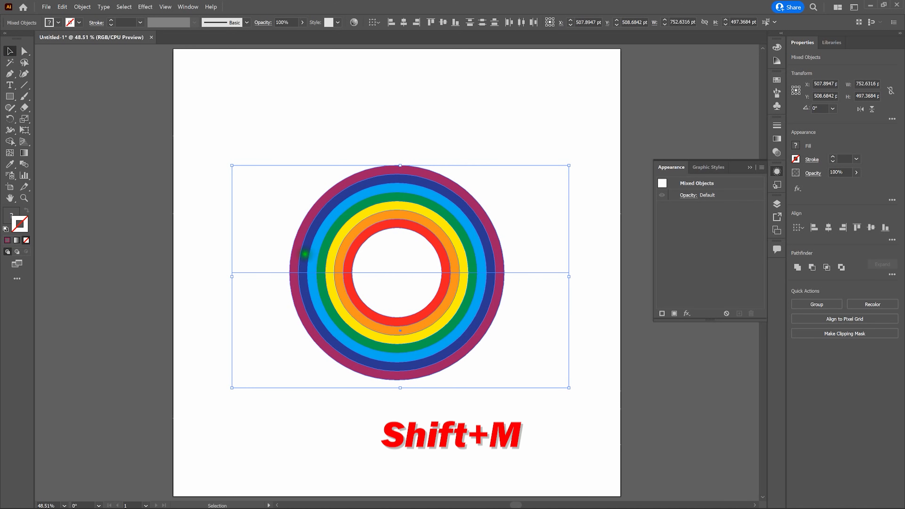
pyautogui.click(10, 142)
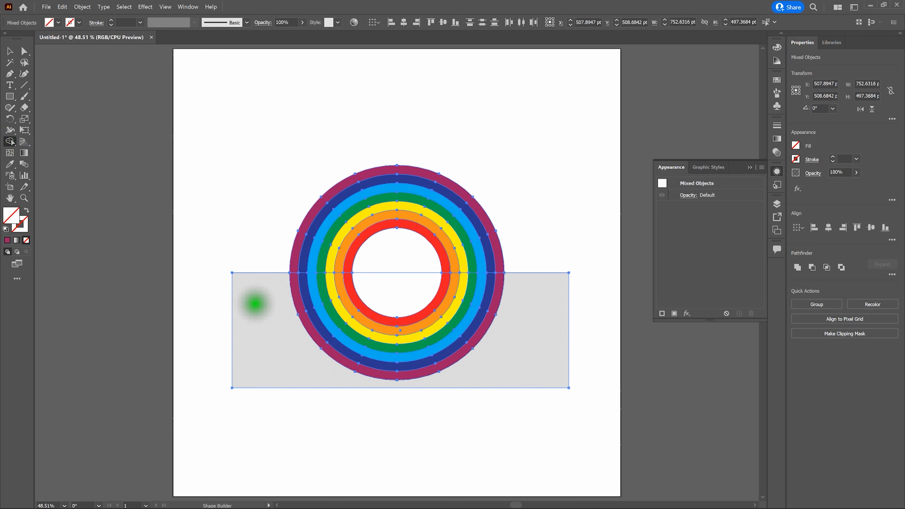
pyautogui.moveTo(259, 304); pyautogui.dragTo(385, 298)
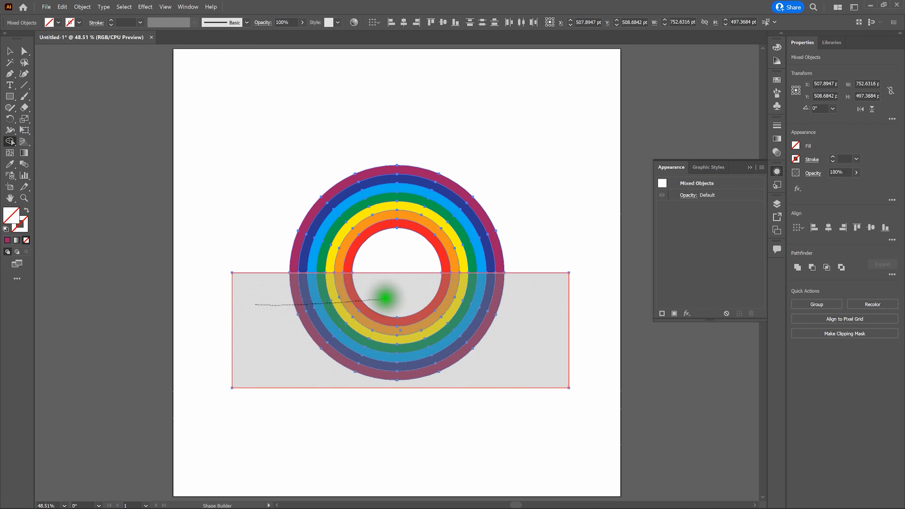
pyautogui.moveTo(385, 298); pyautogui.dragTo(385, 298)
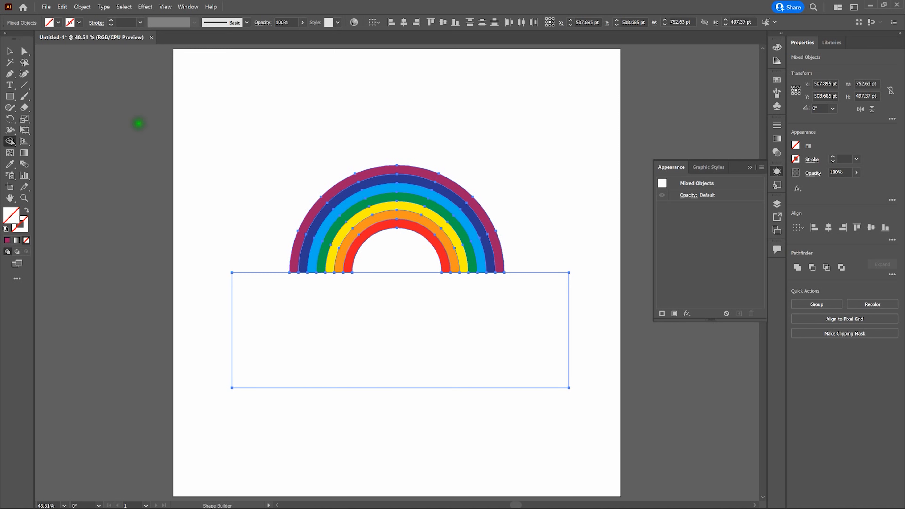
# Ungroup the rainbow arcs and the rectangle, then clear the selection.
pyautogui.click(10, 52)
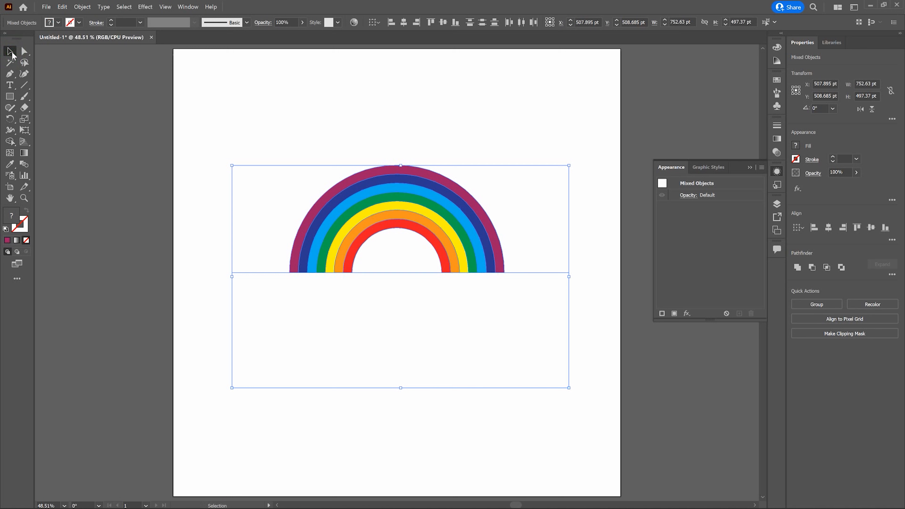
pyautogui.click(82, 6)
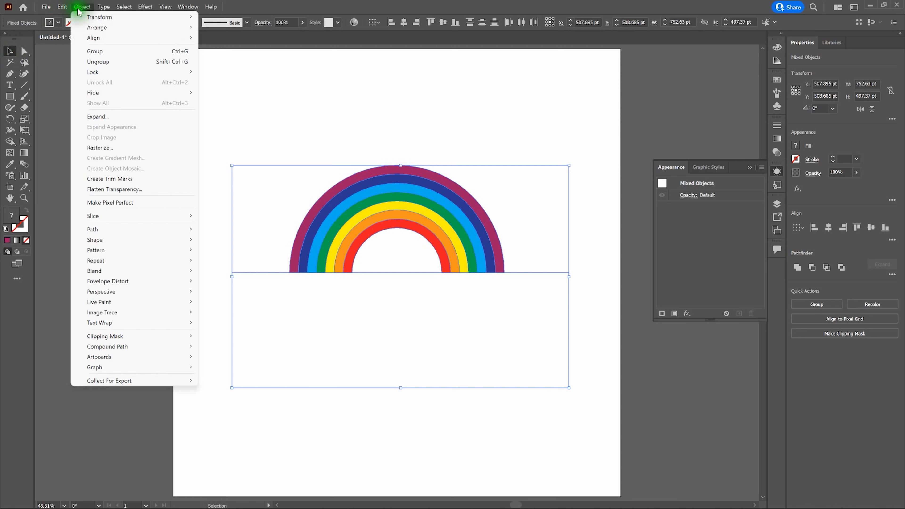
pyautogui.click(103, 61)
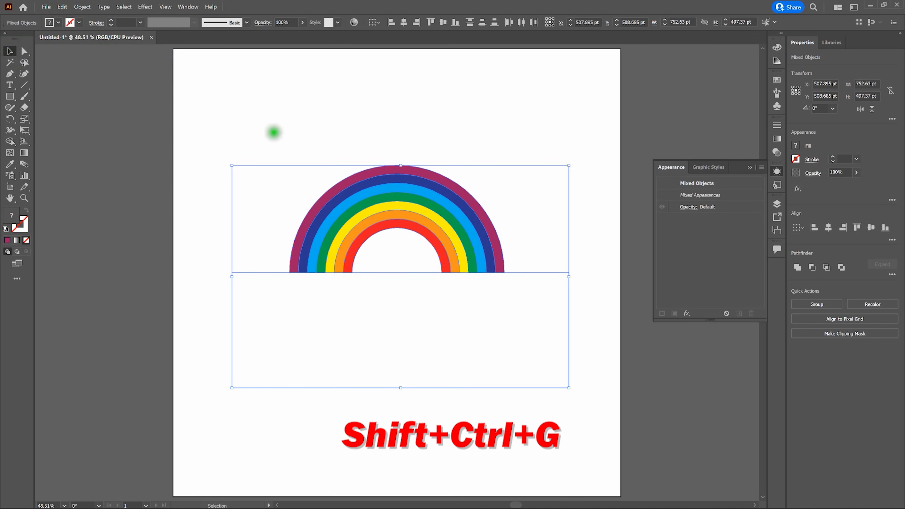
pyautogui.click(278, 125)
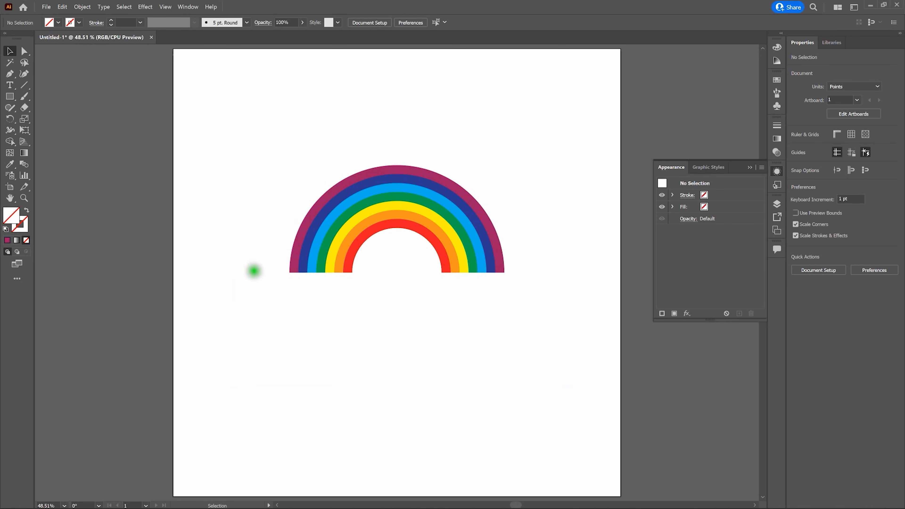
# Delete the leftover invisible rectangle below the rainbow.
pyautogui.click(253, 273)
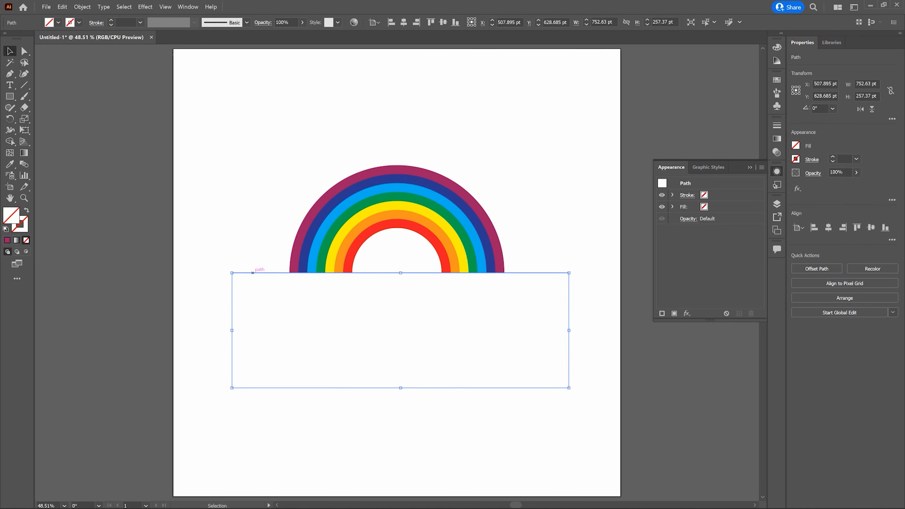
pyautogui.press('Delete')
pyautogui.click(236, 268)
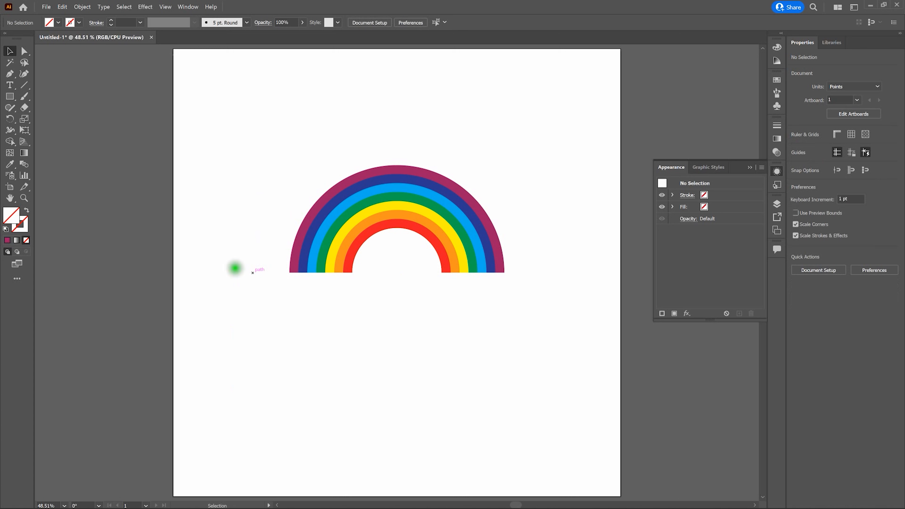